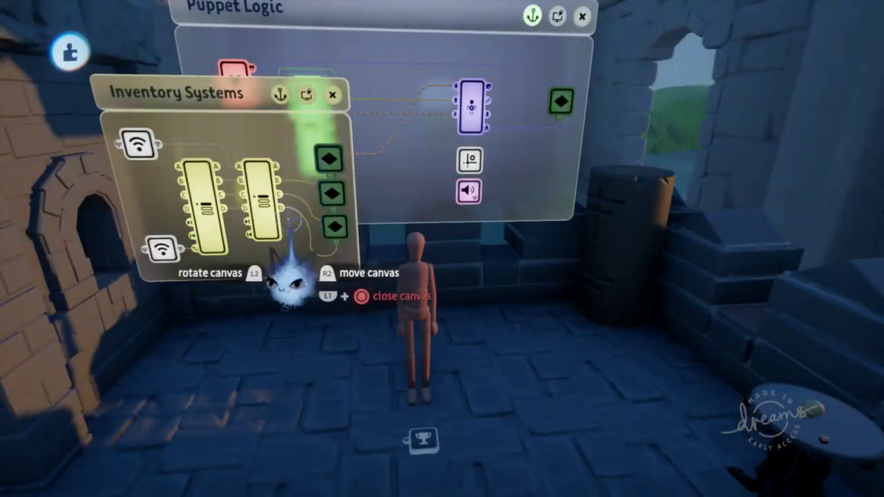
Close the Inventory Systems canvas and open the Inventory Screen/UI Grid scene's controller options.
key(L1+circle)
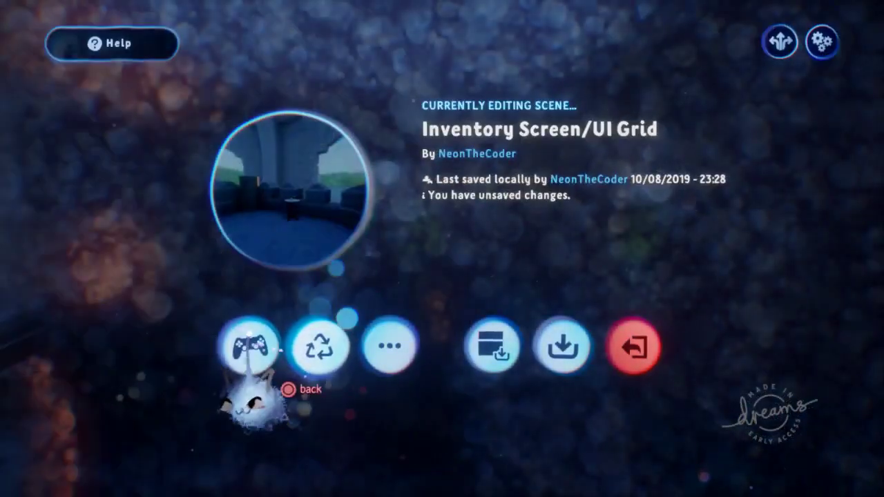
click(250, 347)
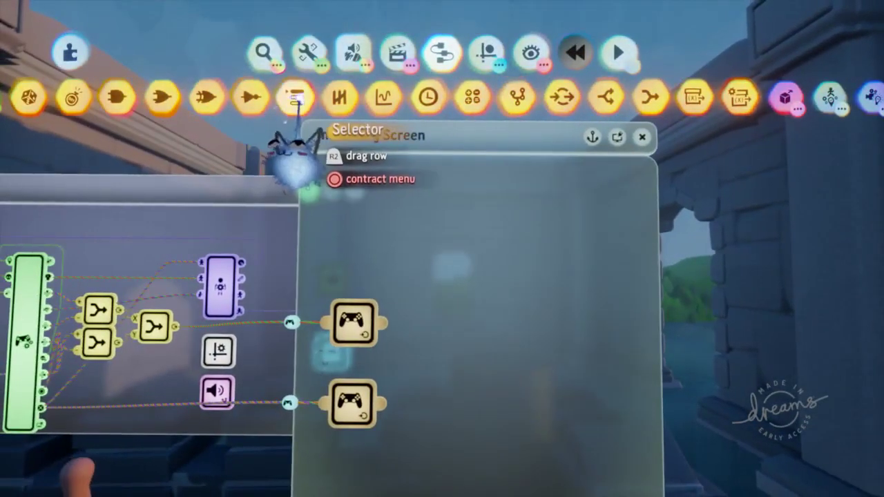
Place a Selector on the Inventory Screen canvas and clone it directly below the first.
drag(298, 101, 155, 103)
click(165, 100)
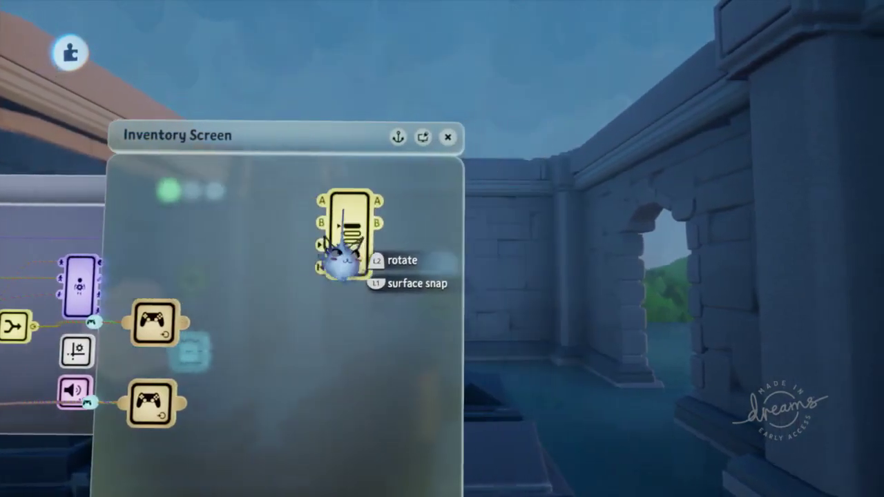
click(341, 259)
drag(385, 176, 386, 274)
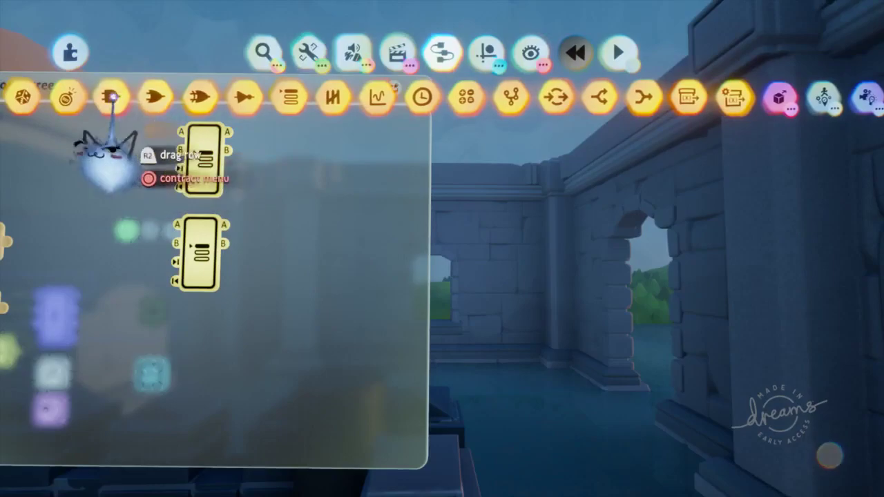
click(110, 96)
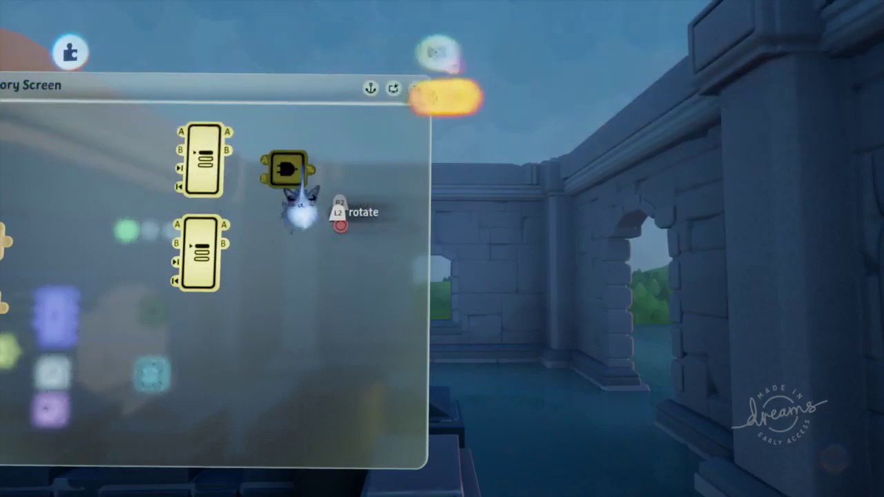
drag(302, 207, 340, 196)
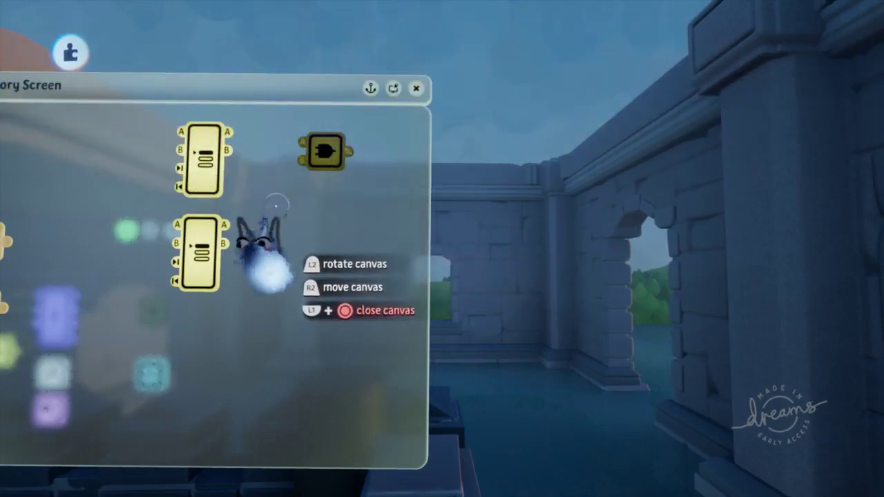
key(Delete)
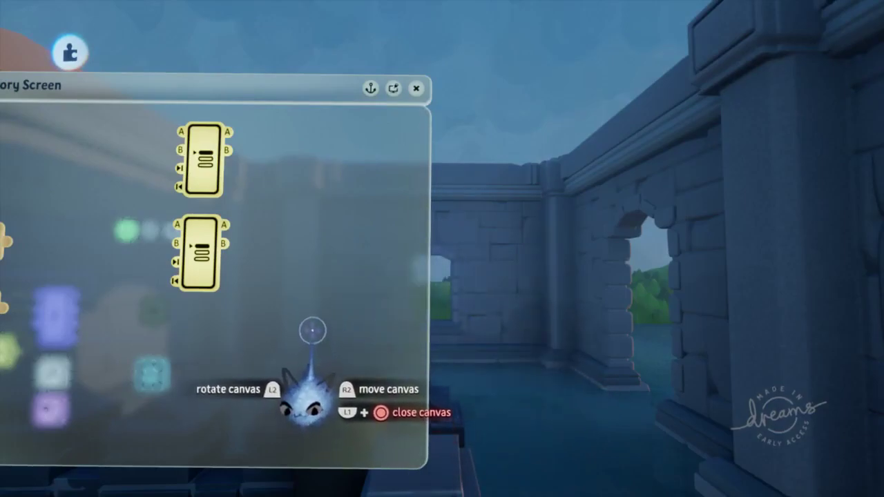
Place a Node beside the two selectors on the Inventory Screen canvas and give it a combined input and output port.
middle_drag(314, 323, 326, 326)
scroll(326, 325, up, 2)
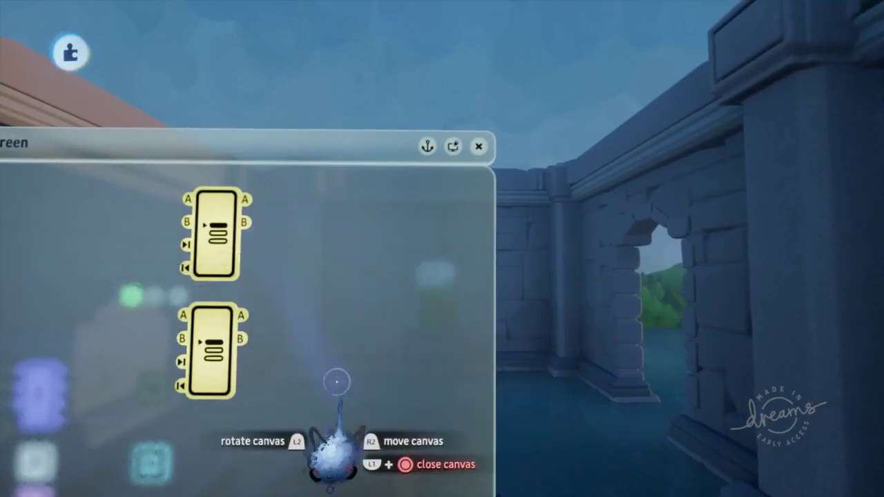
middle_drag(324, 385, 327, 335)
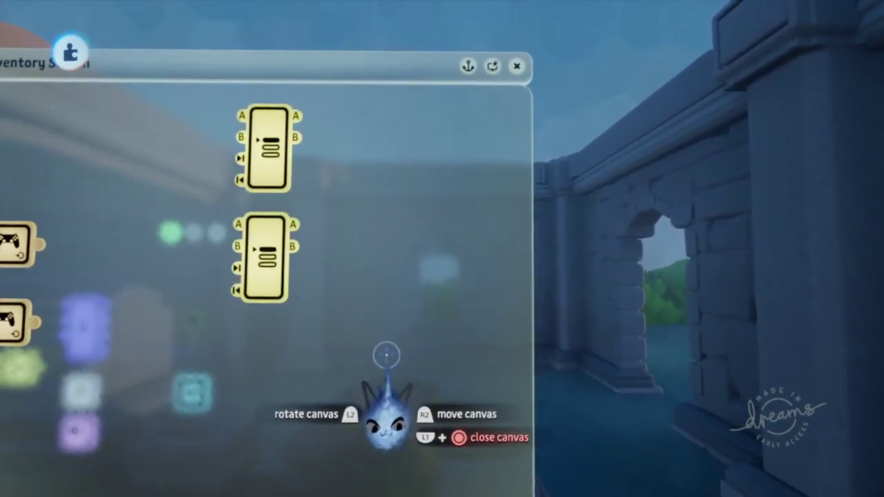
middle_drag(386, 355, 332, 367)
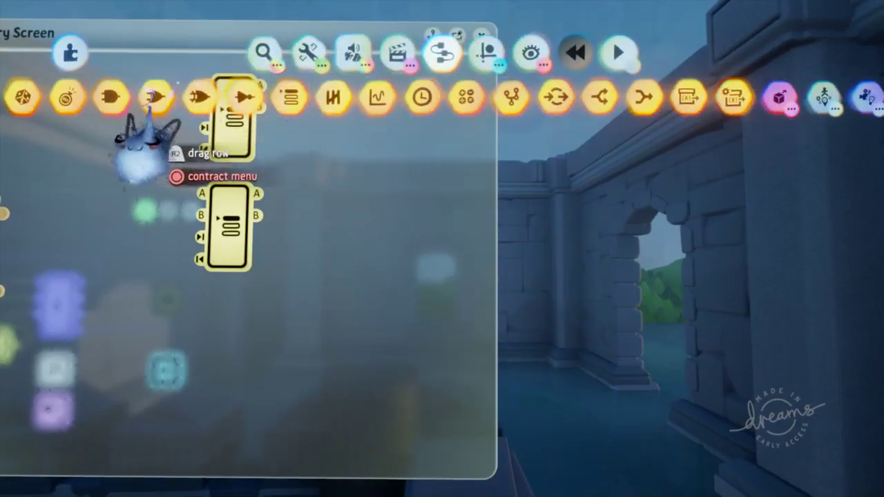
drag(167, 98, 268, 98)
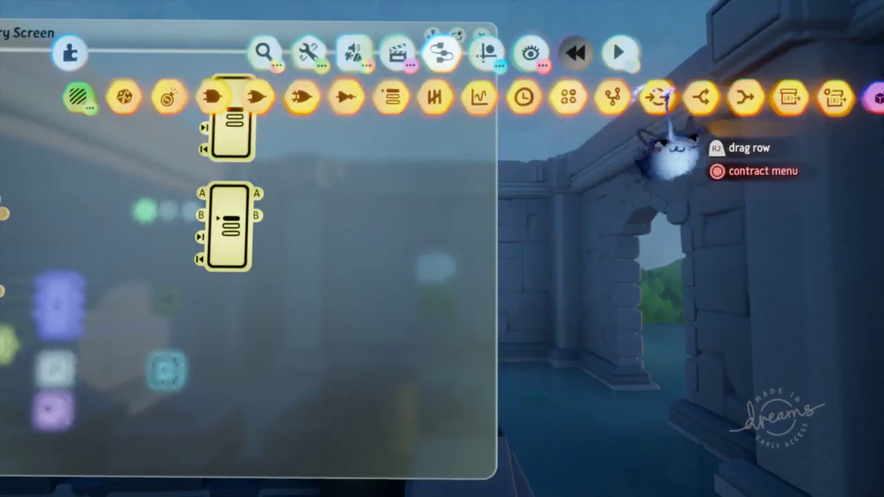
click(659, 98)
click(456, 171)
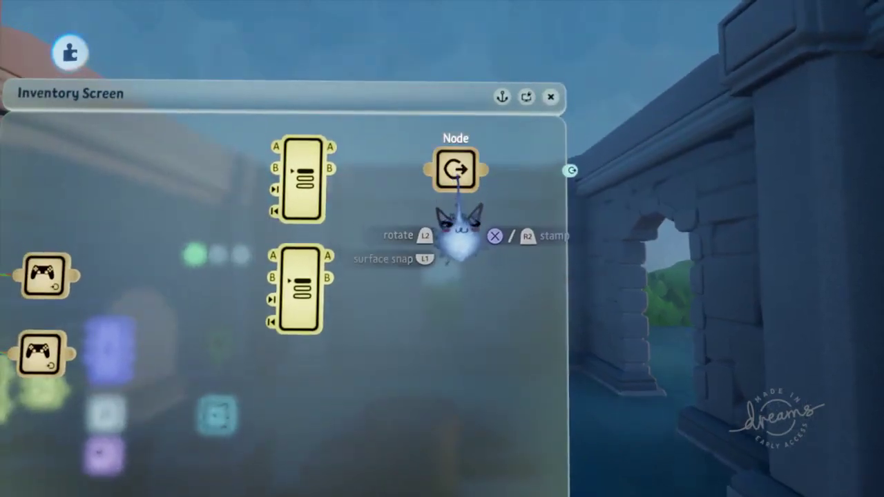
right_click(459, 177)
key(Escape)
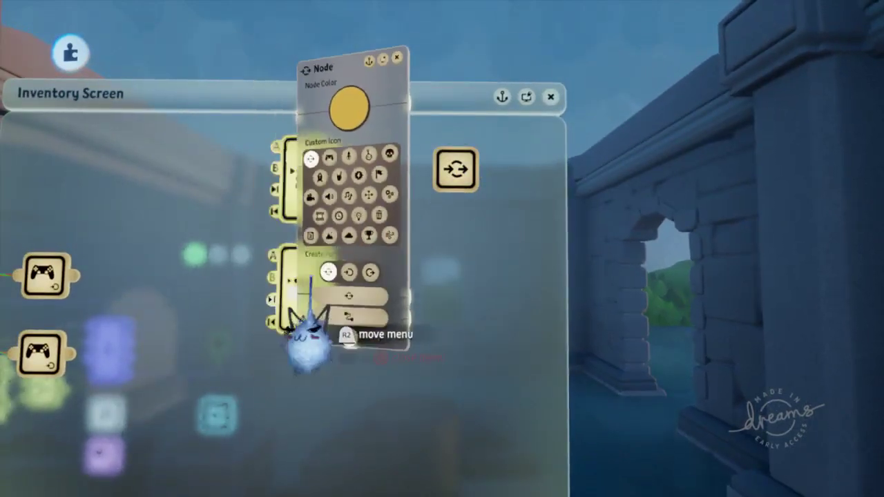
Clone the Node twice downwards to form an evenly spaced vertical column of three nodes.
scroll(345, 228, up, 3)
mouse_move(380, 152)
mouse_down()
mouse_move(381, 216)
mouse_move(389, 168)
mouse_move(395, 241)
mouse_up()
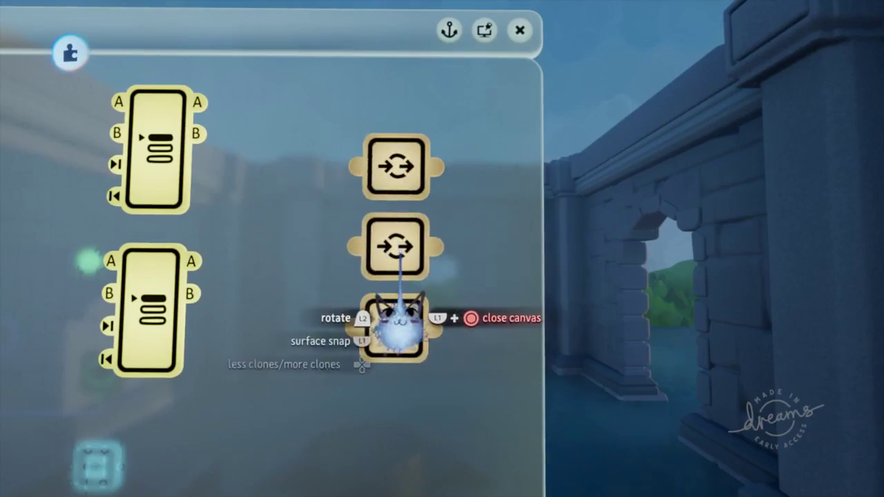
scroll(416, 422, down, 5)
scroll(442, 304, up, 3)
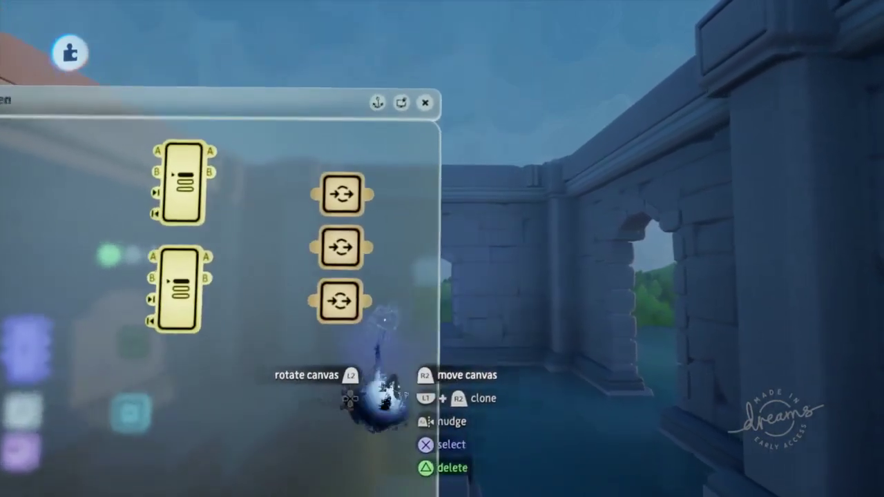
Extend both selectors to three options, A, B and C.
scroll(384, 320, up, 1)
drag(439, 323, 539, 344)
scroll(428, 247, up, 3)
click(425, 301)
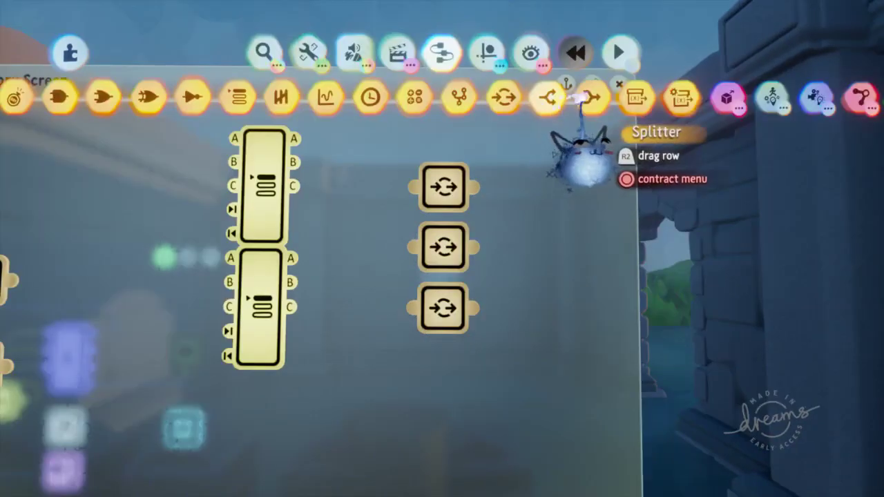
Add a 3 Numbers Combiner fed by the upper selector's outputs A, B and C, and wire its output to all three nodes.
click(584, 98)
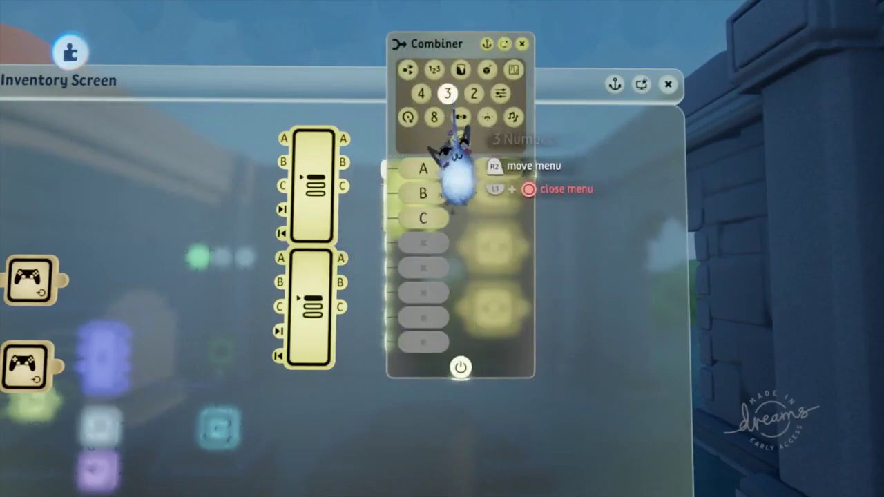
key(Escape)
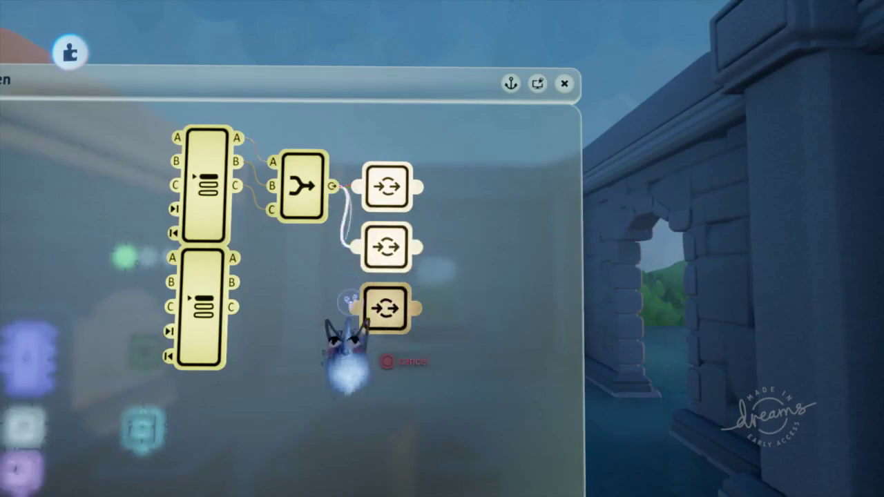
click(352, 309)
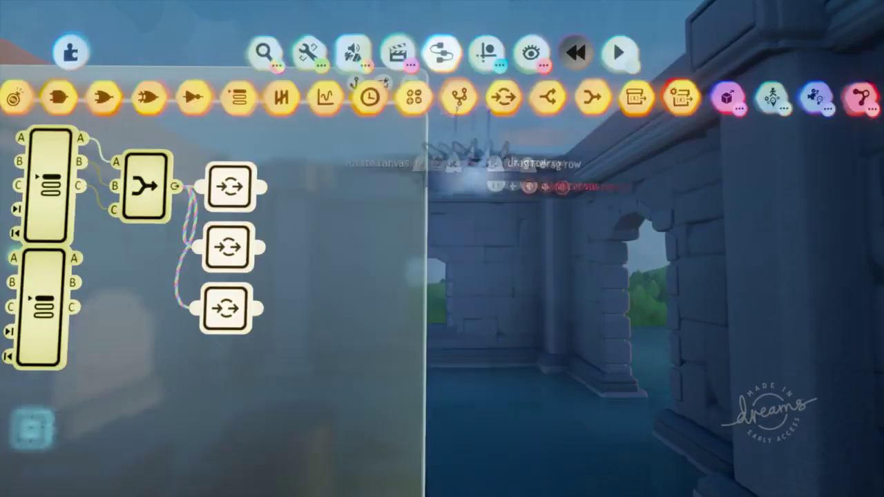
Wire each node to its own three-output Splitter, and connect the lower selector's outputs A, B and C to the three nodes' power ports.
click(551, 95)
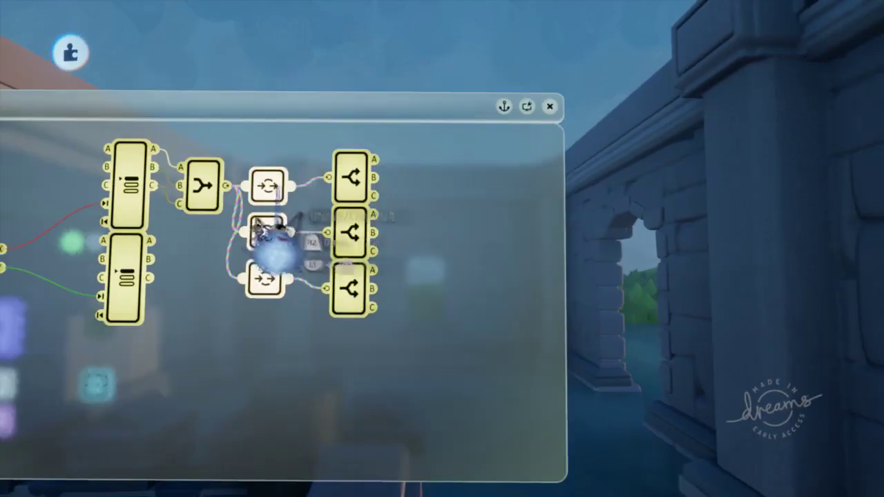
click(277, 253)
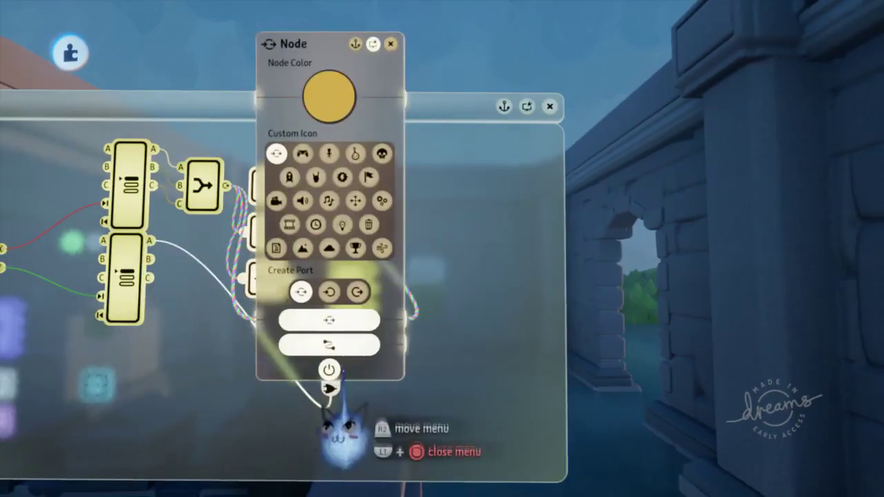
click(252, 238)
click(149, 259)
click(320, 392)
click(253, 279)
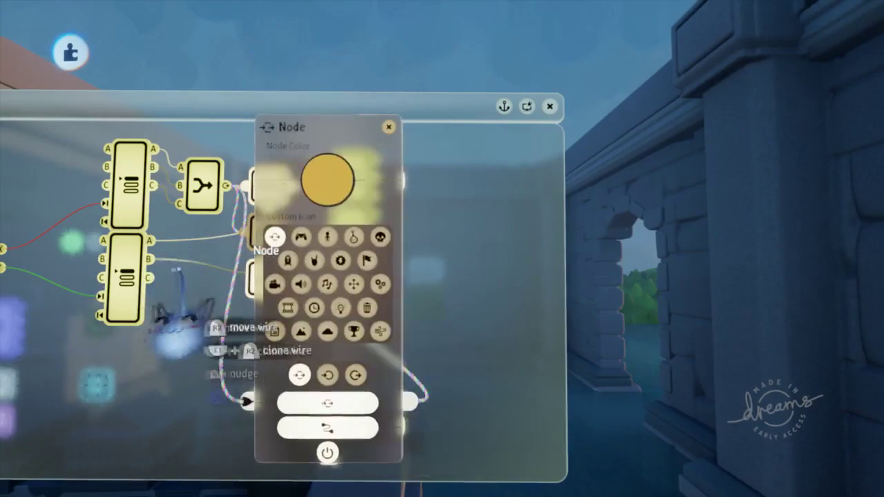
click(150, 277)
click(328, 453)
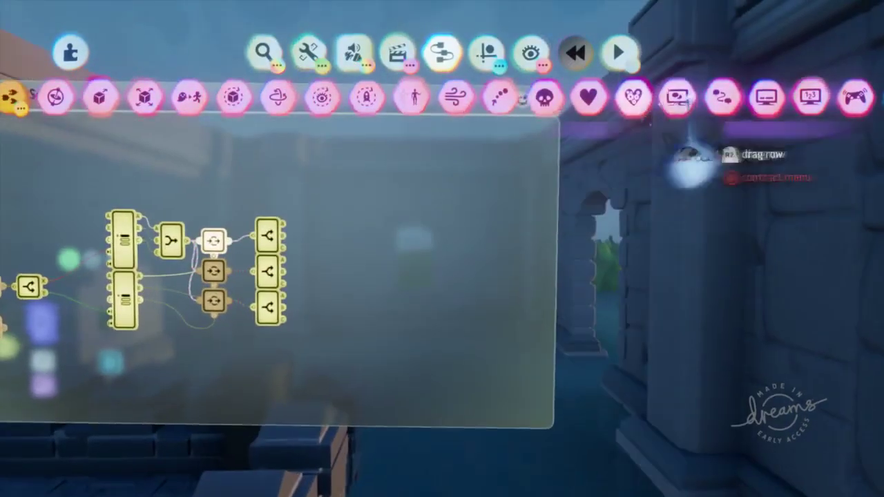
Place a Text Displayer beside the splitters and turn off automatic sizing of its text box.
click(678, 97)
click(381, 239)
click(398, 94)
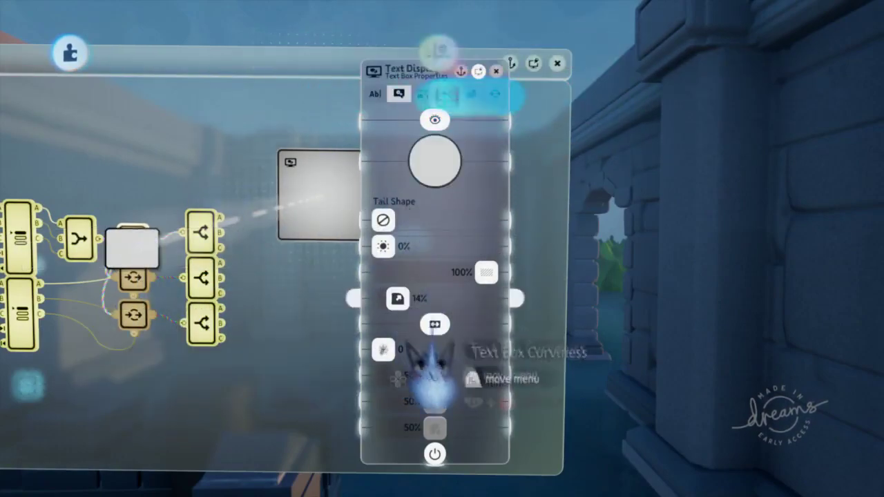
click(435, 325)
Resize the Text Displayer's text box into a large, roughly square tile and open its text for editing.
drag(266, 221, 300, 189)
drag(455, 242, 595, 257)
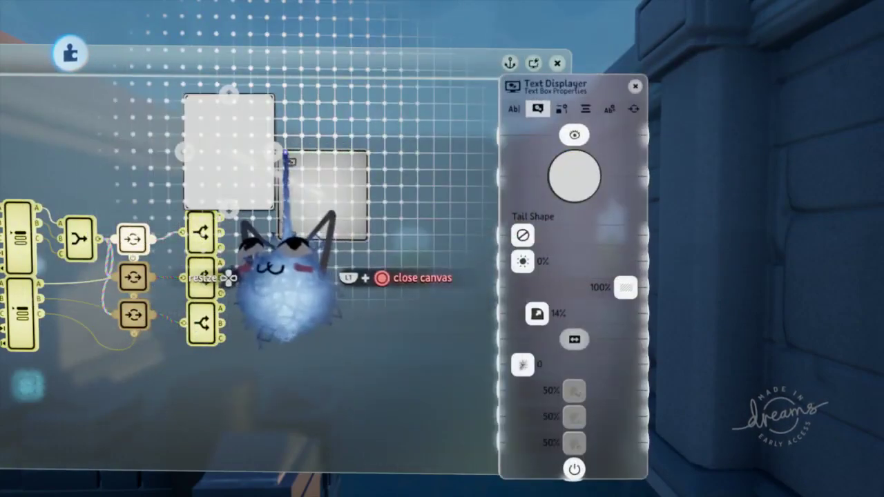
drag(241, 74, 242, 91)
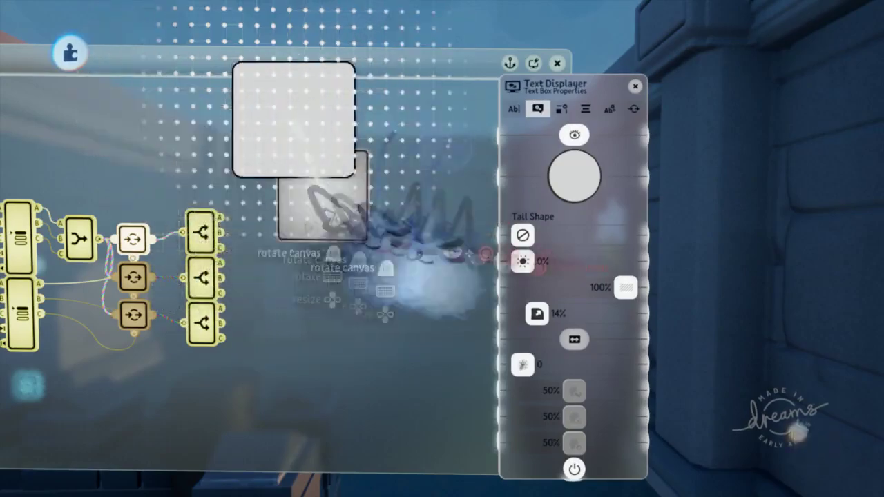
click(339, 208)
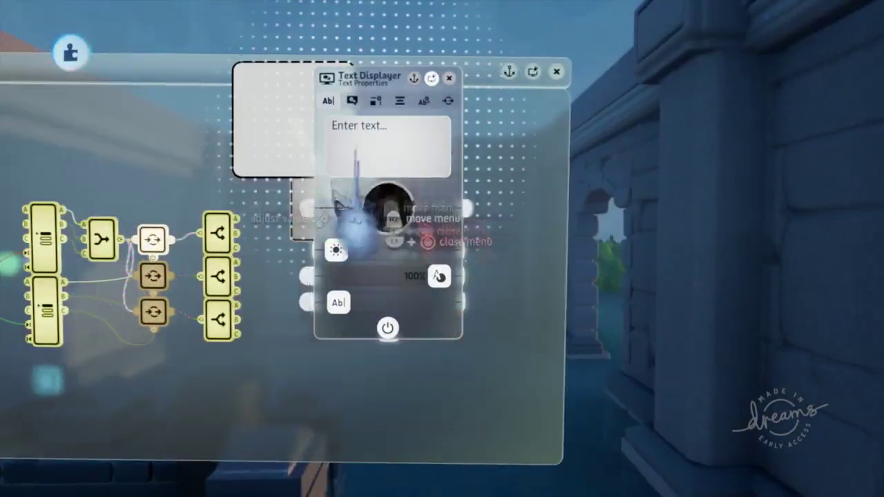
click(359, 151)
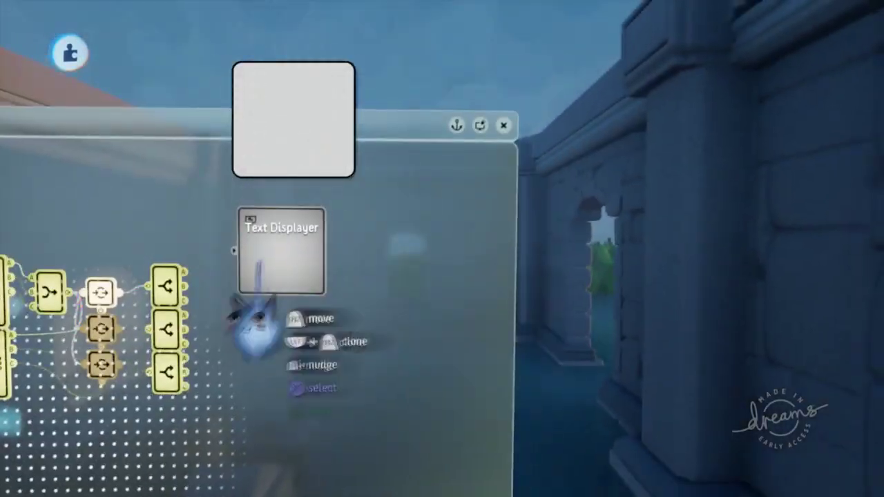
Clone the Text Displayer twice and line up the three text boxes in an evenly spaced horizontal row.
drag(259, 268, 444, 276)
drag(329, 140, 458, 140)
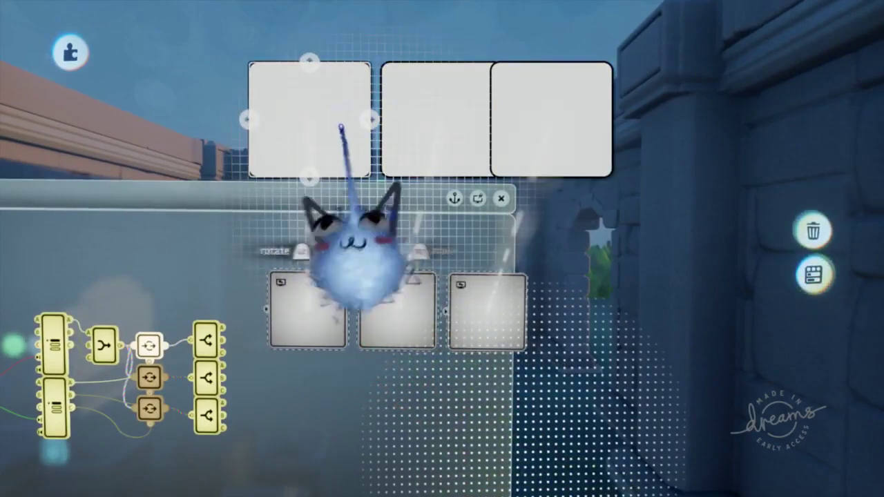
drag(583, 108, 567, 110)
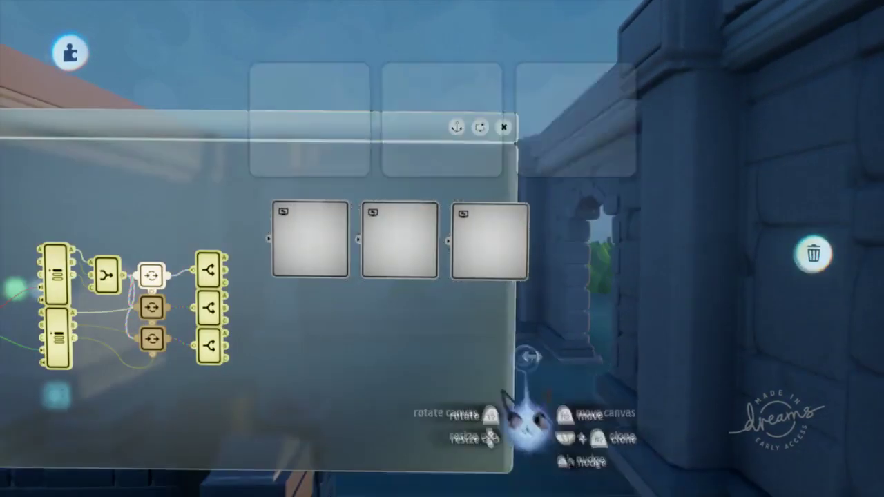
Clone the row of three Text Displayers twice and arrange all the text boxes as a 3 by 3 inventory grid.
drag(529, 358, 561, 347)
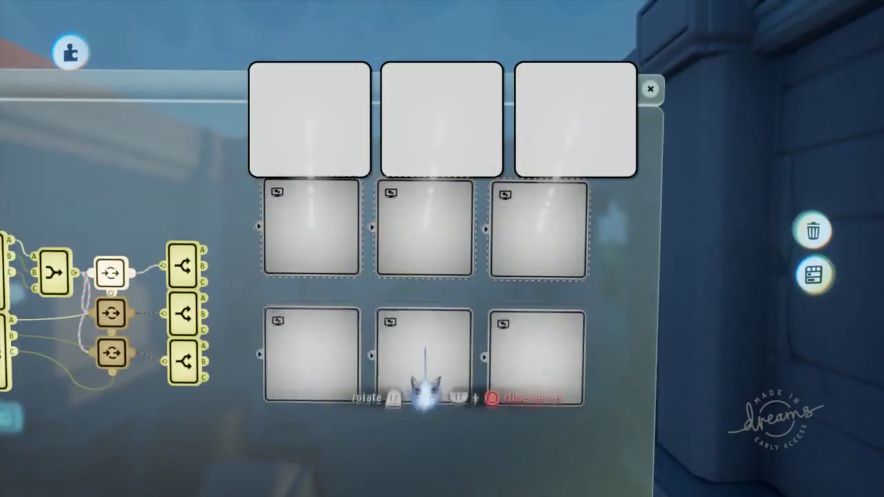
drag(425, 349, 427, 333)
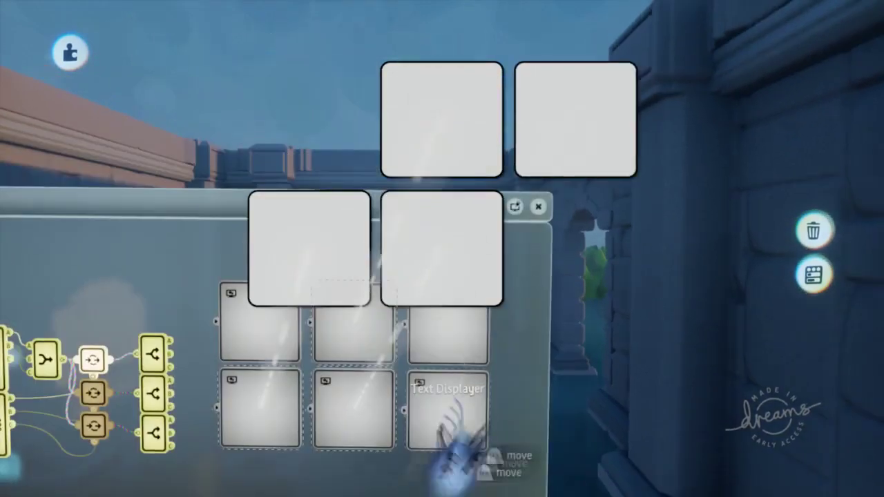
click(450, 415)
drag(576, 131, 534, 294)
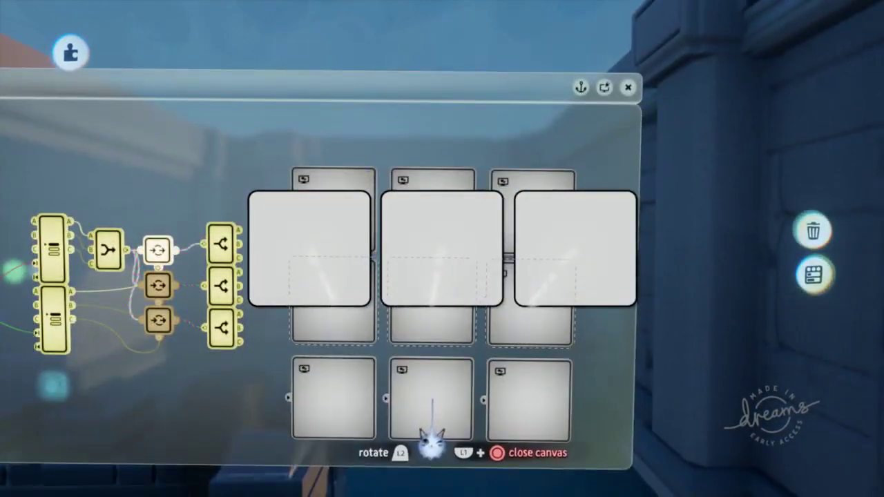
click(432, 409)
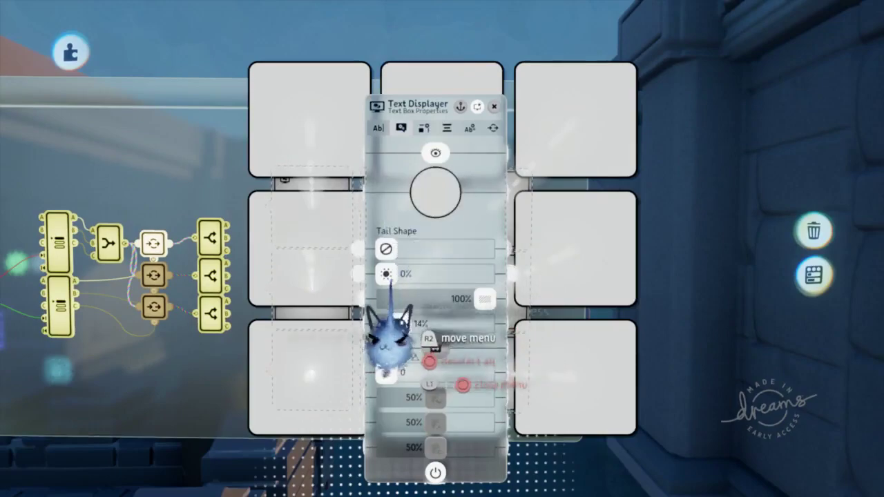
Raise the Text Box Brightness of the nine Text Displayers in the inventory grid to 10%.
drag(386, 275, 388, 276)
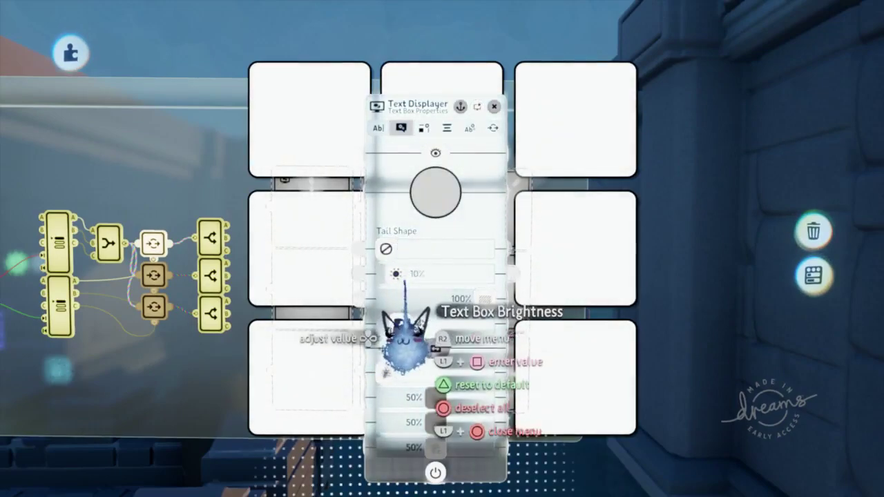
key(Escape)
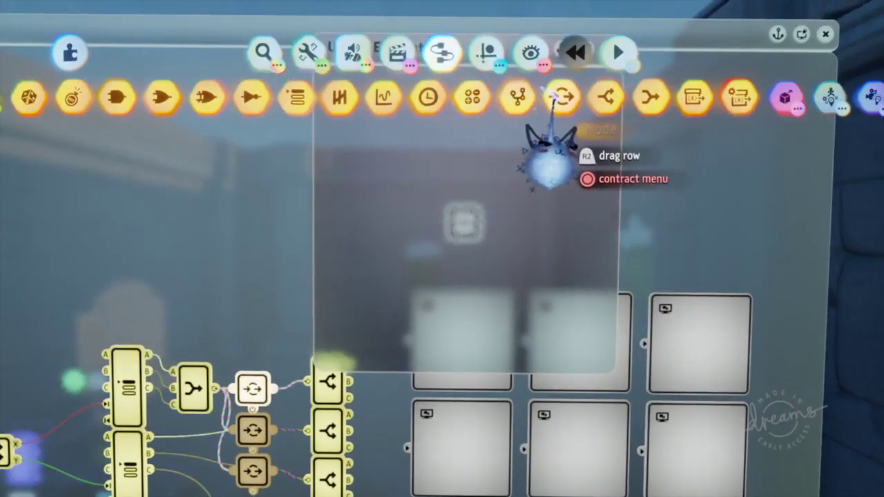
Place a Node and a Variable Modifier inside the UI Grid Element microchip and set the modifier's operation type to Get.
click(561, 97)
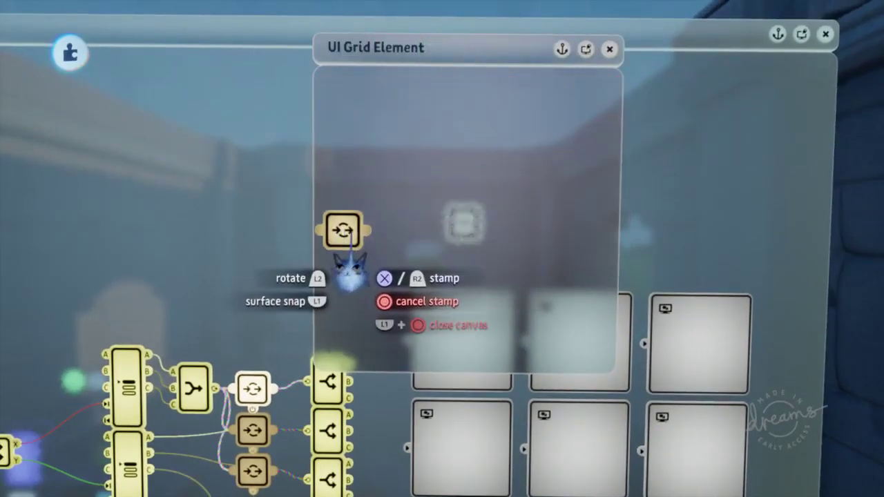
click(671, 95)
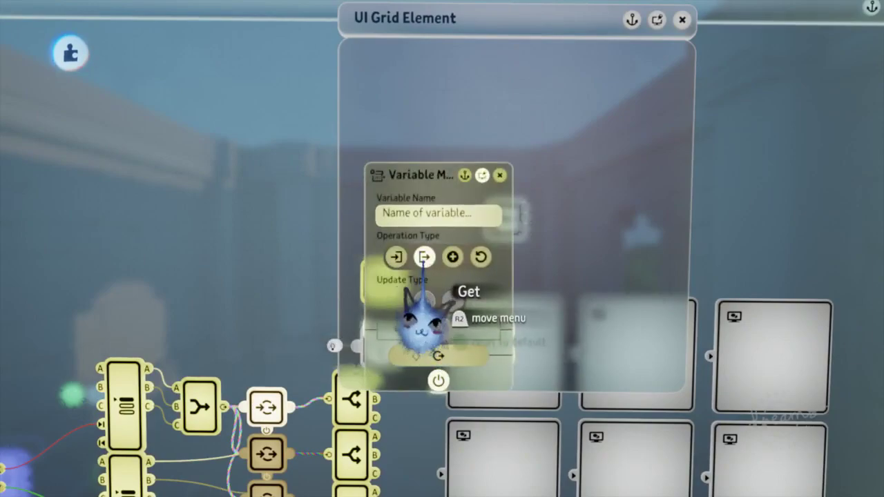
key(Escape)
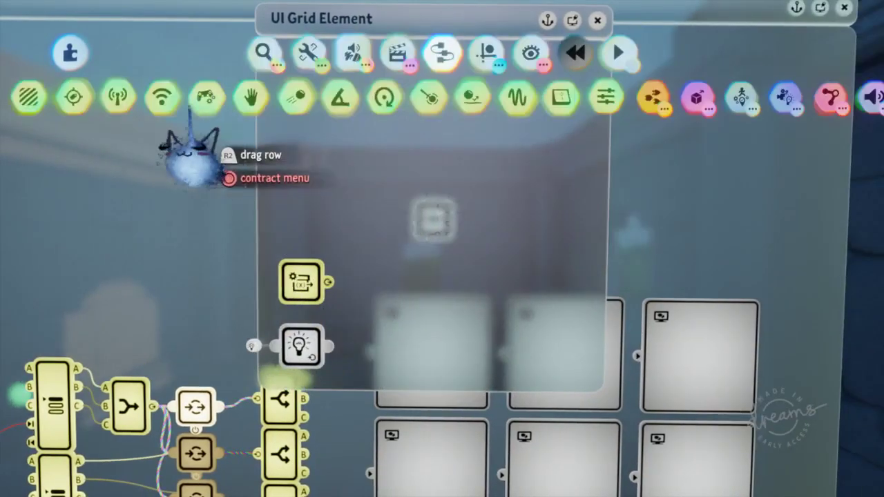
Add a Wireless Receiver to the UI Grid Element microchip and name the Wireless Transmitter beside the lower controller node "Use".
click(162, 97)
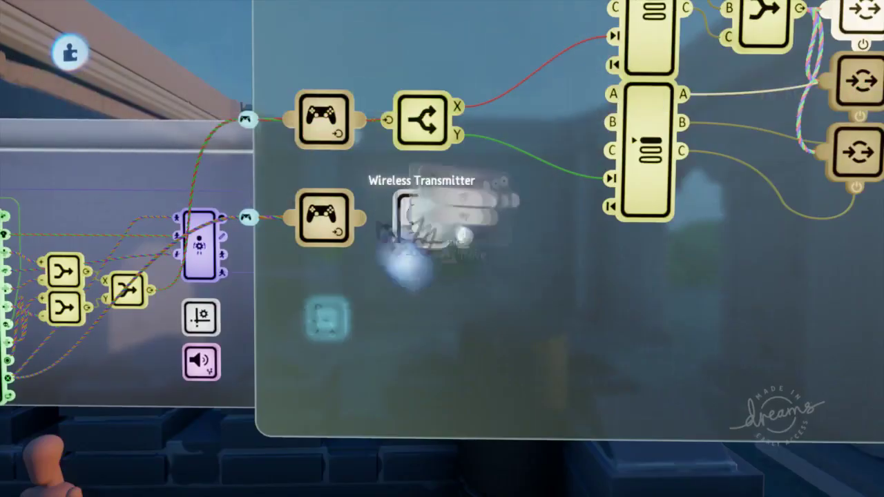
text(Use)
key(Return)
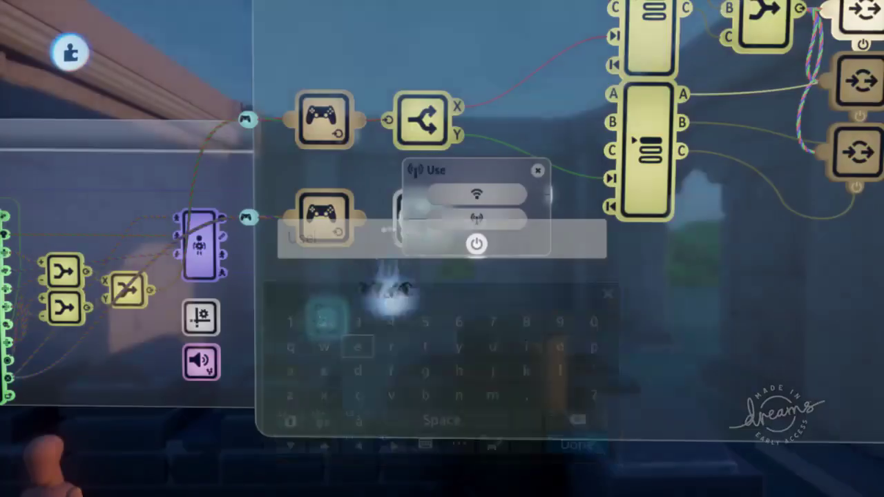
key(Escape)
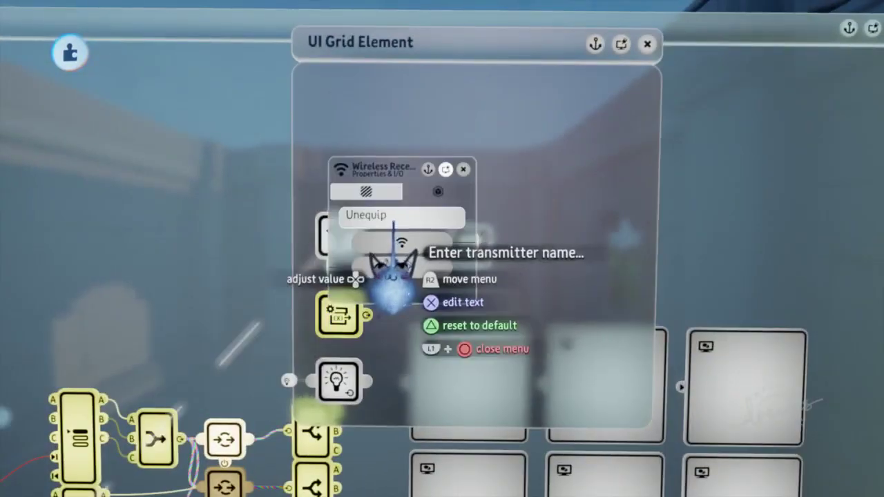
Open the zone size settings of the Wireless Receiver inside the UI Grid Element microchip.
click(439, 192)
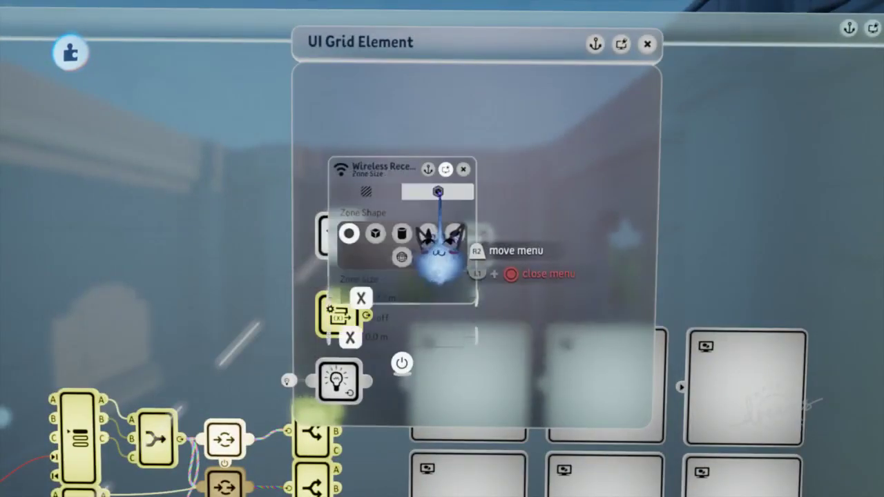
key(Escape)
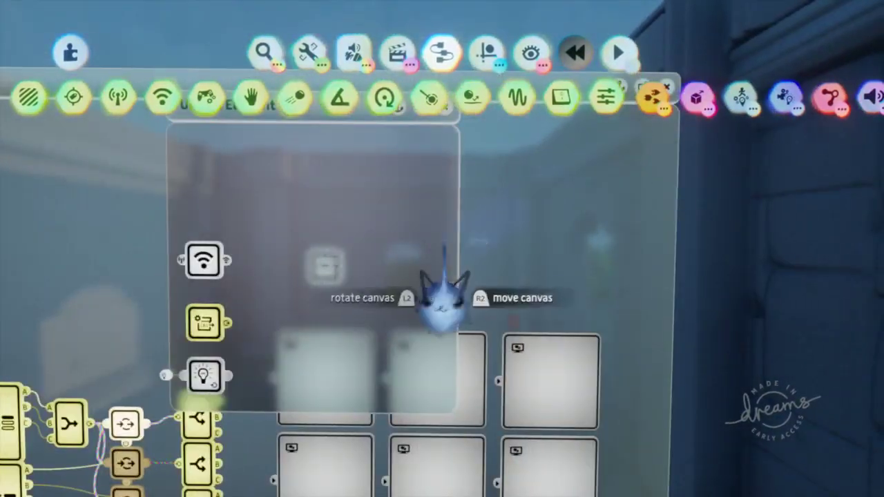
Clone the closed UI Grid Element microchip into a row of three, then clone that row into a 3 by 3 block.
key(Escape)
drag(366, 188, 364, 100)
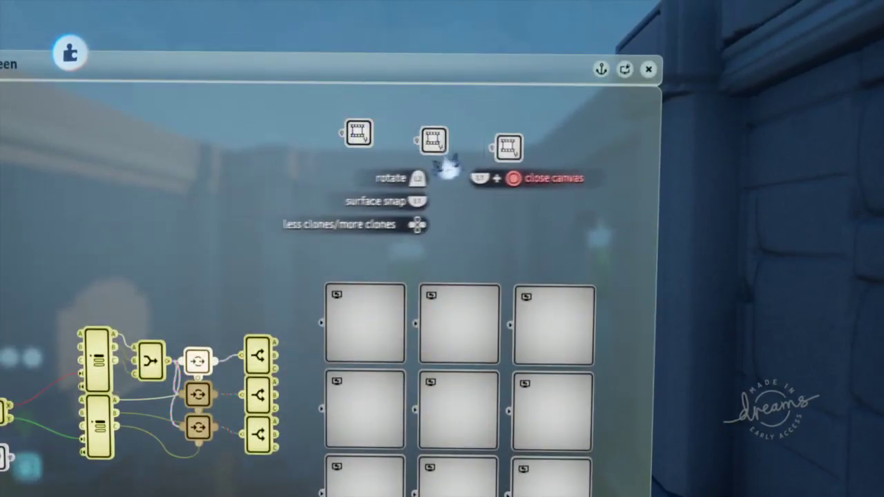
drag(456, 160, 463, 159)
click(532, 173)
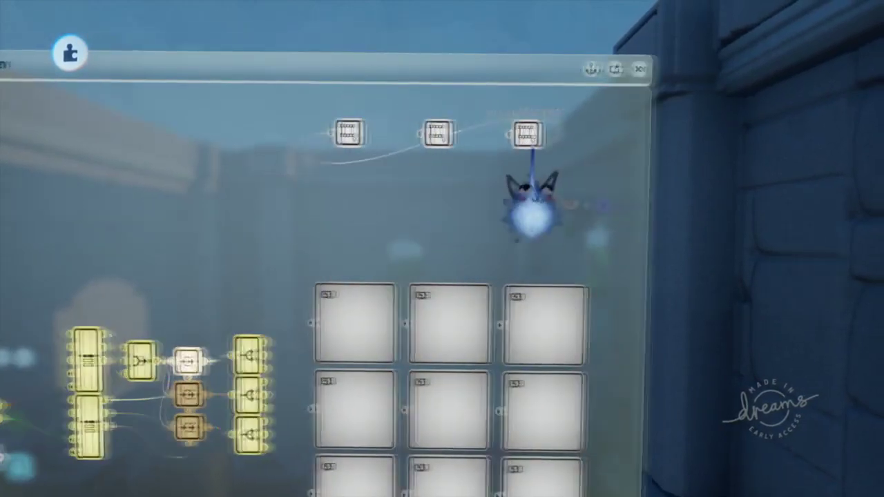
drag(333, 295, 333, 292)
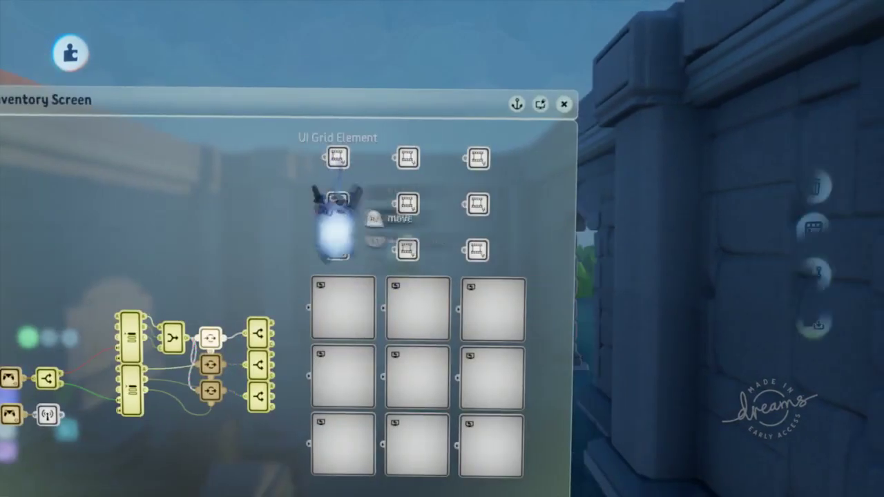
Move each top-row Text Displayer into its matching top-row UI Grid Element microchip and close the three microchips.
click(407, 158)
click(479, 158)
drag(397, 245, 430, 198)
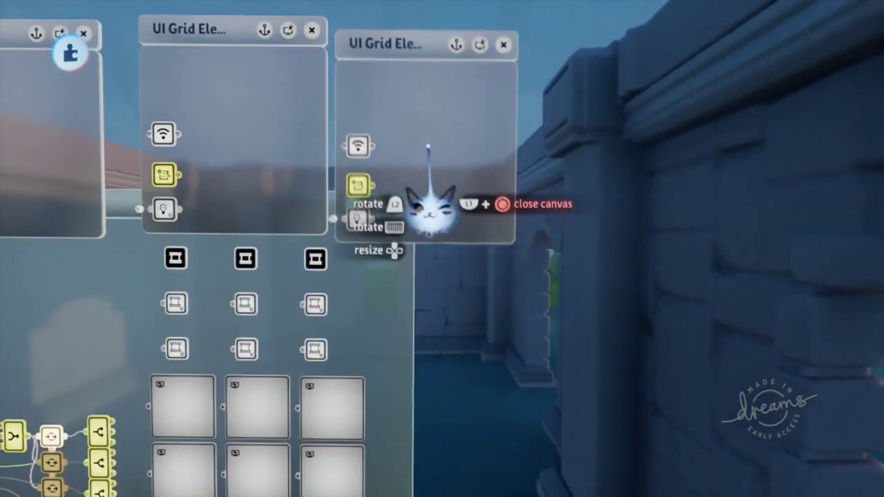
drag(387, 355, 387, 166)
drag(328, 355, 239, 142)
drag(429, 358, 486, 167)
click(371, 217)
click(476, 207)
click(235, 207)
Move each middle-row Text Displayer into its matching middle-row UI Grid Element microchip and close the three microchips.
click(322, 286)
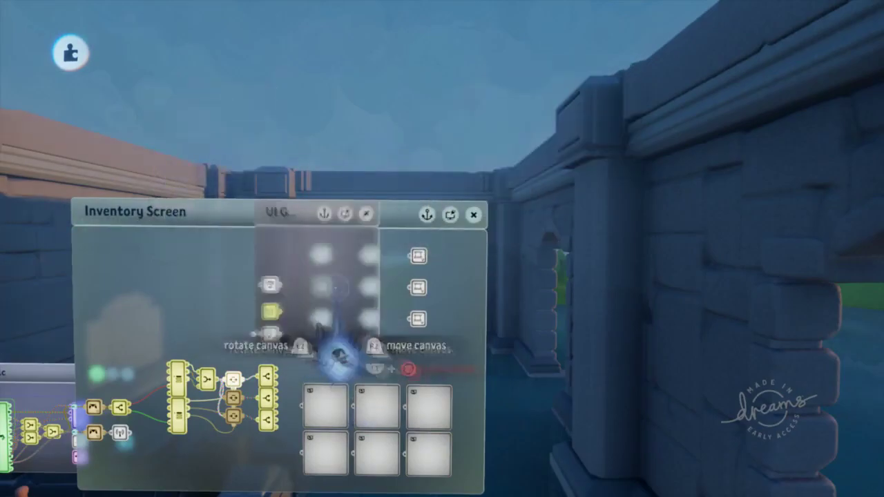
drag(337, 352, 254, 309)
click(418, 287)
drag(409, 183, 439, 229)
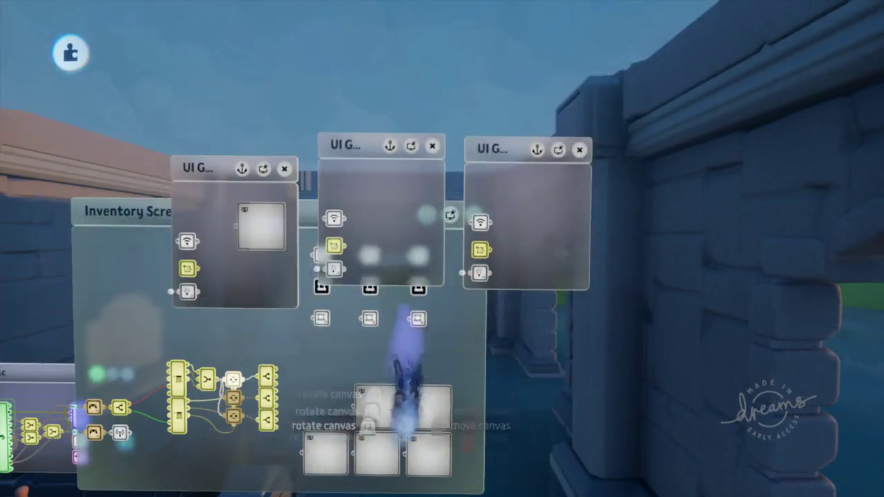
drag(378, 408, 413, 179)
drag(429, 407, 561, 183)
click(580, 150)
click(433, 146)
click(285, 169)
Position the 3 by 3 block of microchips beside the splitters and wire the splitters' A, B and C outputs to their rows.
scroll(369, 291, up, 5)
drag(329, 266, 308, 330)
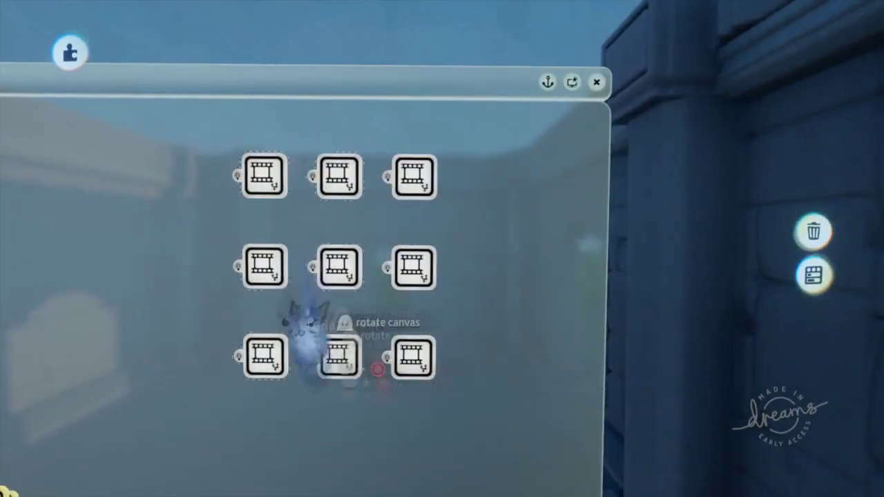
drag(408, 373, 403, 432)
scroll(403, 431, up, 3)
key(ctrl+z)
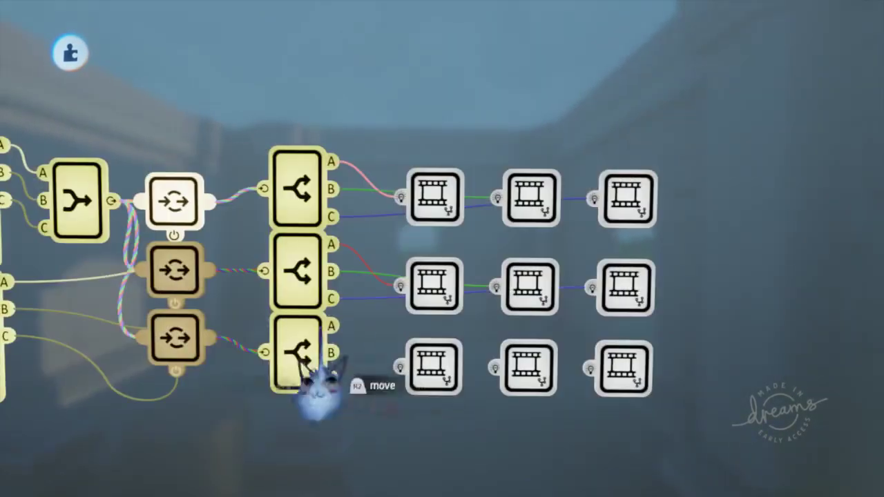
Wire the node inside the UI Grid Element microchip to its Text Displayer's Text Box Brightness.
scroll(336, 356, down, 5)
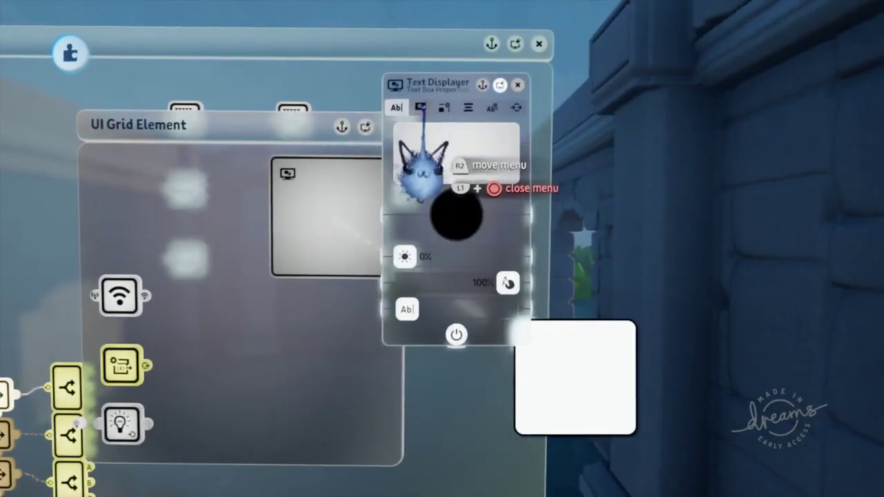
click(420, 107)
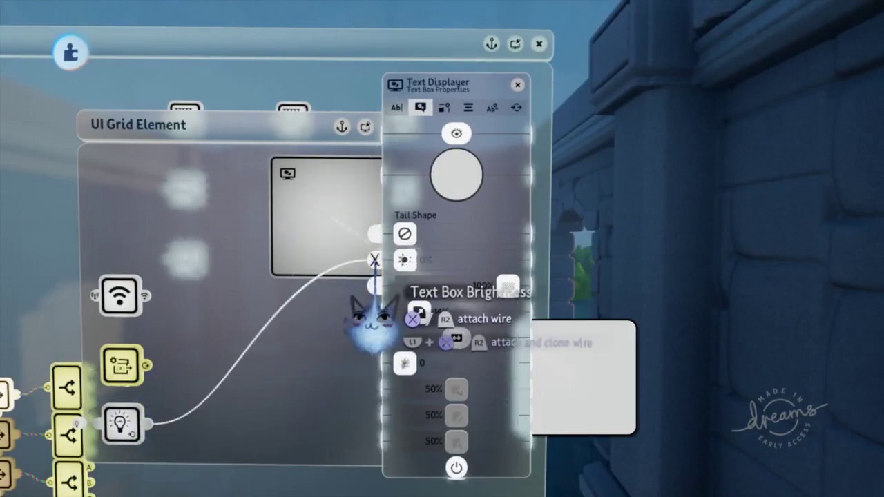
key(Escape)
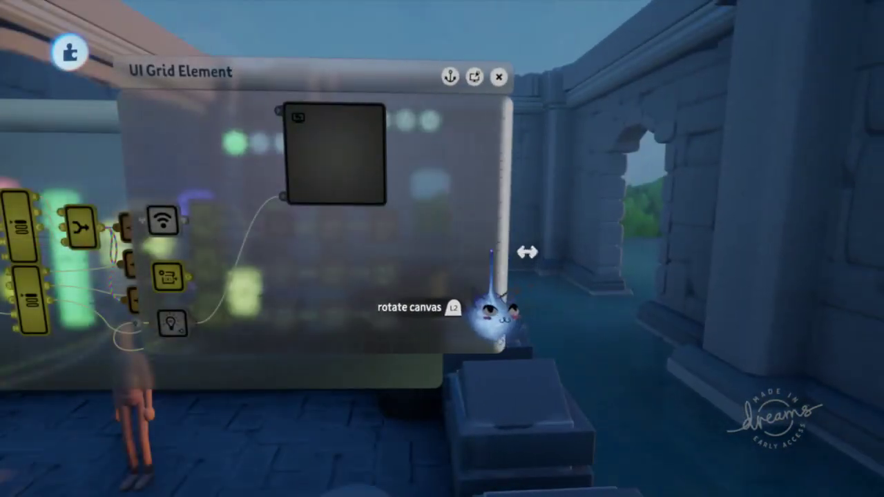
Widen the UI Grid Element canvas and clone its Text Displayer next to the original.
drag(528, 243, 596, 242)
click(338, 191)
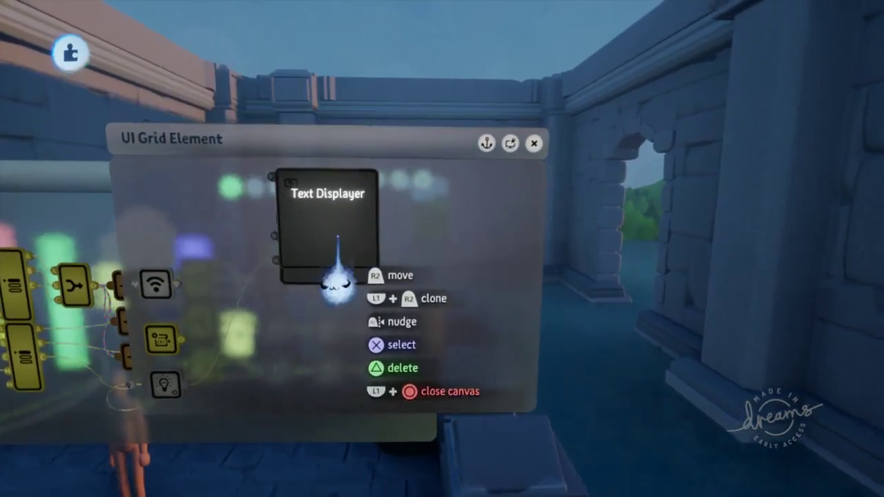
drag(336, 237, 369, 225)
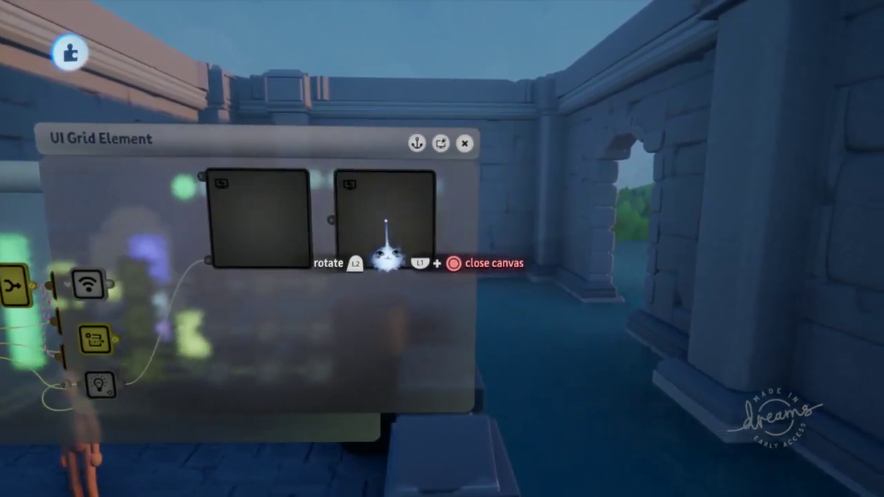
Turn off the visibility of the cloned Text Displayer's text box and border.
click(389, 219)
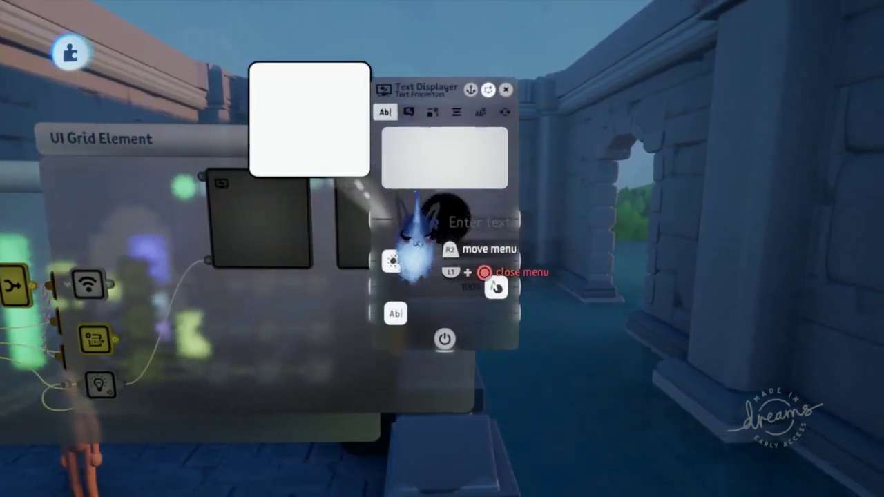
click(408, 112)
click(444, 139)
click(434, 111)
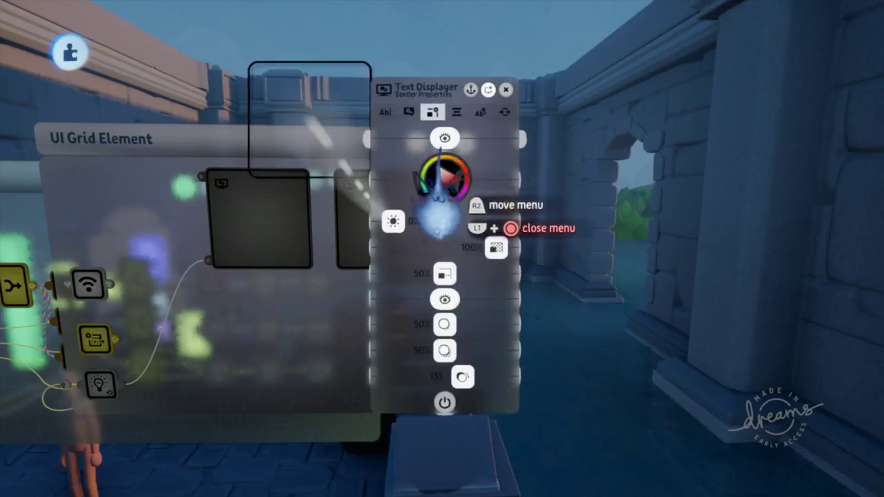
click(444, 138)
Enter the sword symbol "o=[===>" as the cloned Text Displayer's text.
click(384, 113)
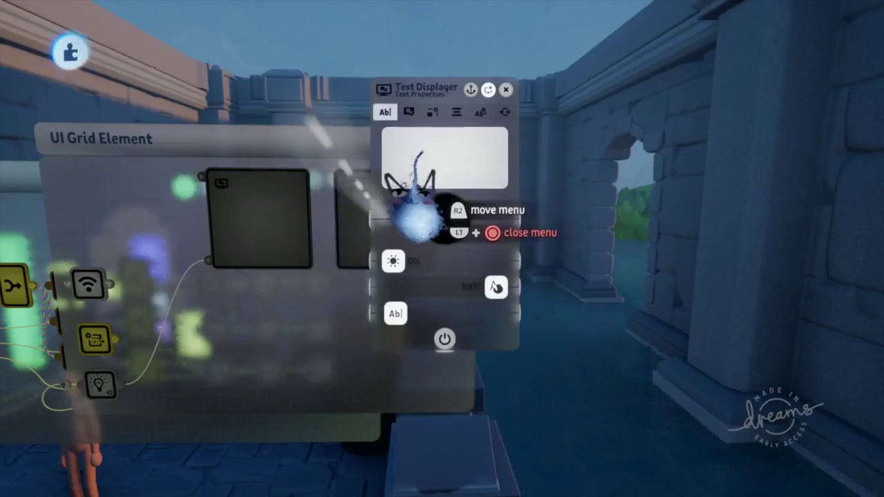
click(423, 159)
key(L2+triangle)
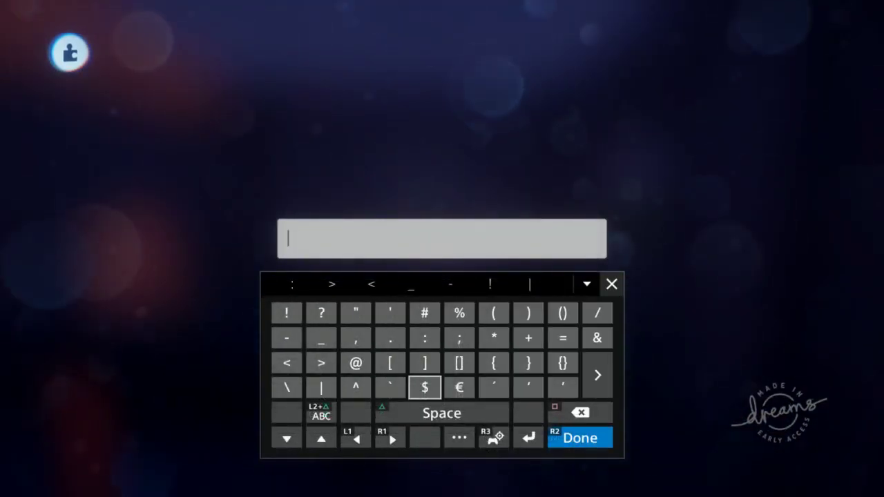
text(o=)
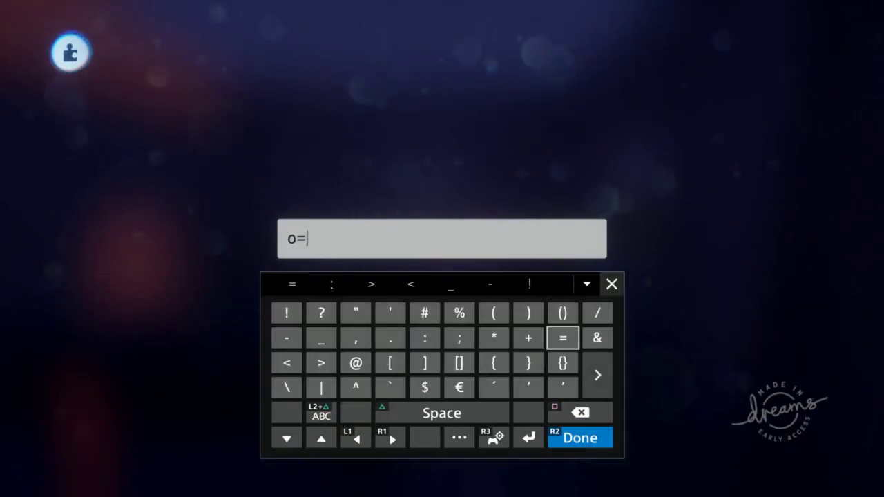
text([===>)
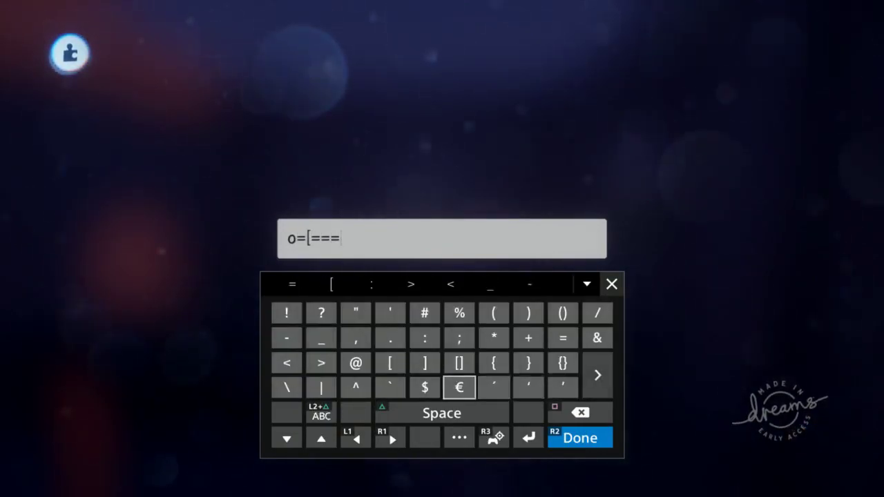
key(Return)
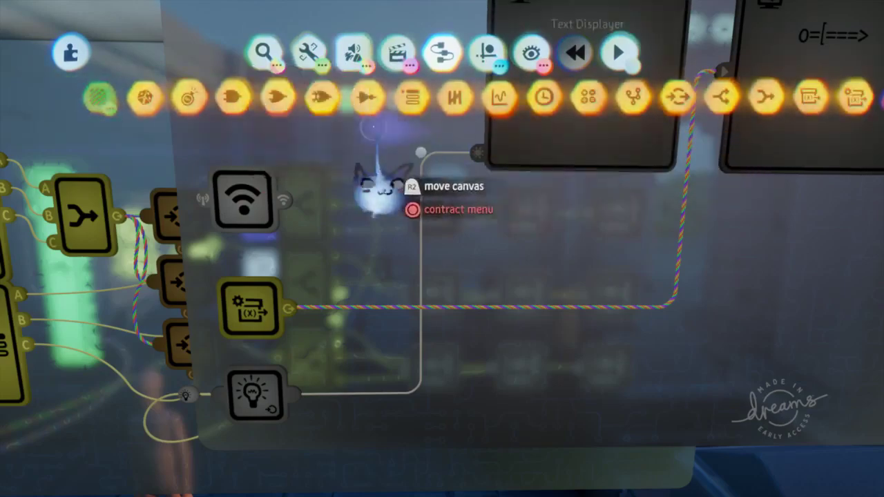
Place an AND gate in the UI Grid Element microchip and wire the Wireless Receiver and Variable Modifier into its inputs.
click(238, 100)
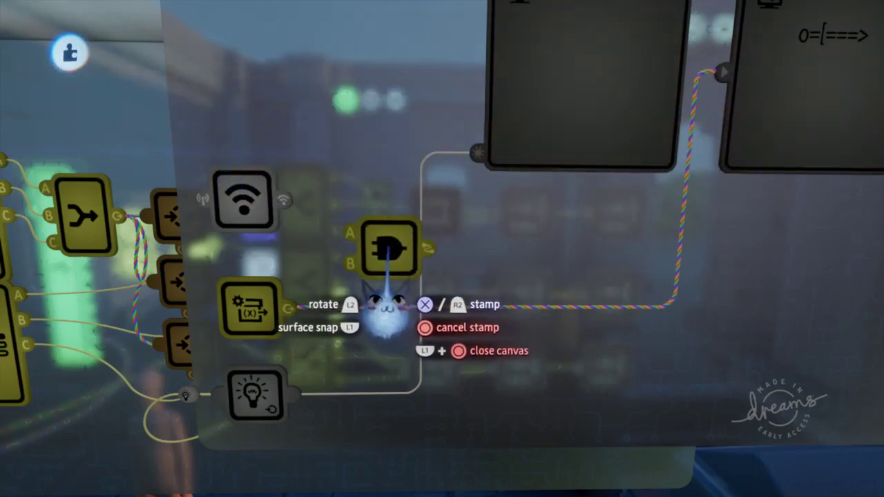
click(387, 247)
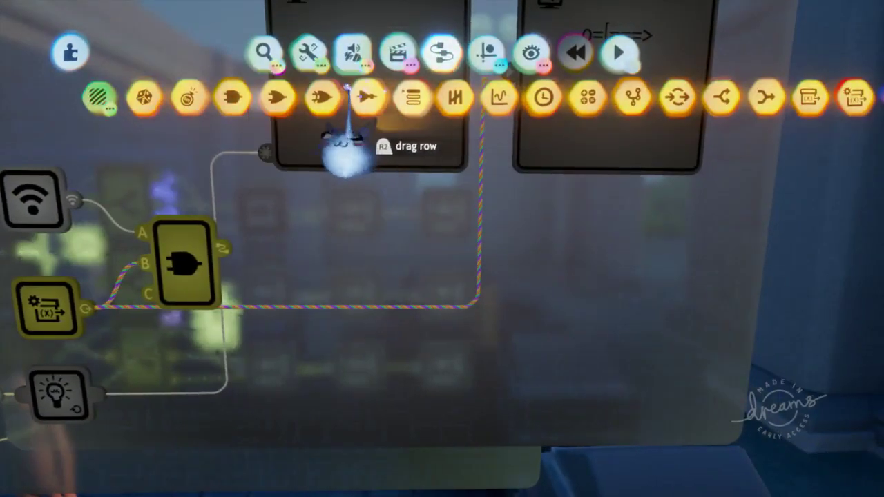
Place a Wireless Transmitter beside the AND gate, open its settings and run a wire to it from the gate's output.
key(Escape)
click(277, 100)
click(120, 102)
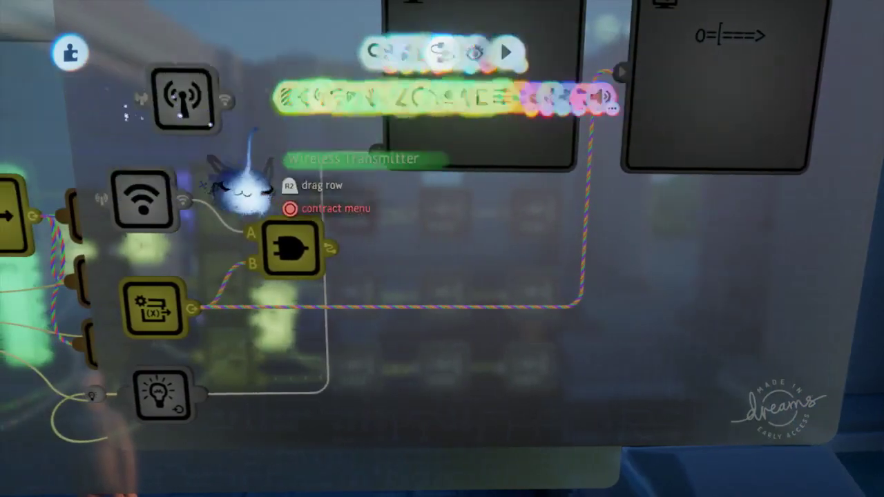
click(245, 185)
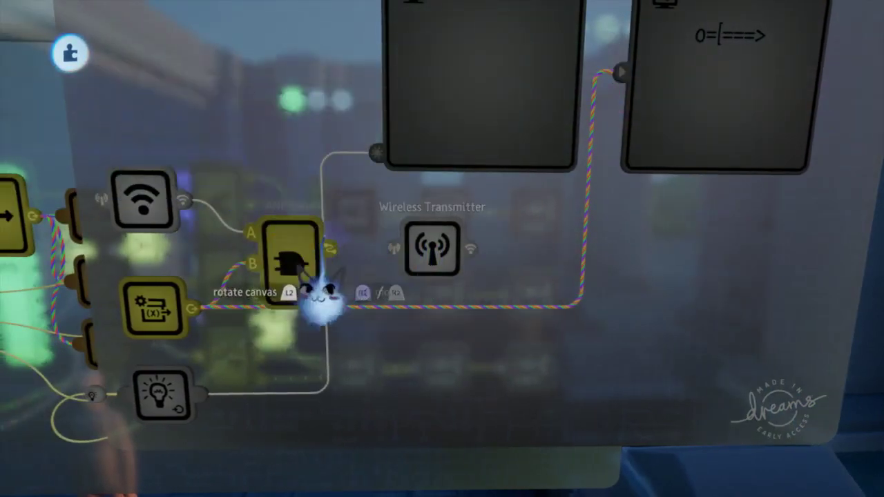
click(432, 251)
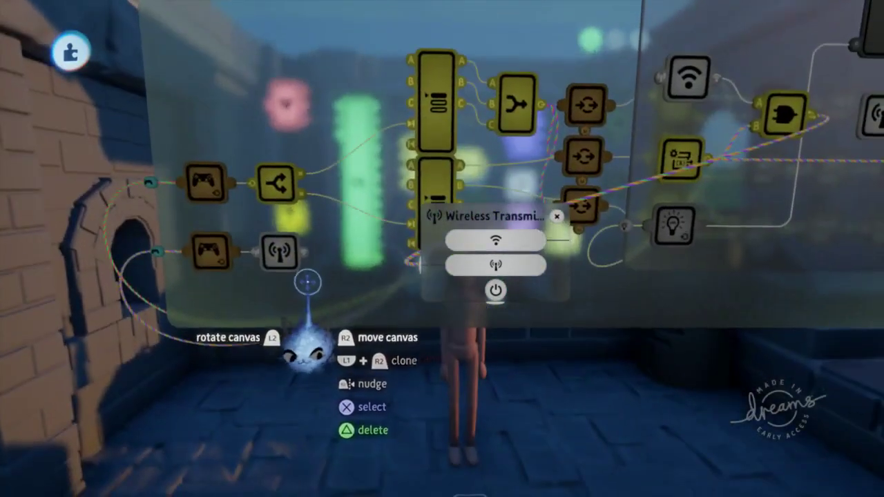
Open the Inventory Systems microchip with the Wireless Transmitter's settings kept open.
drag(324, 280, 387, 273)
click(352, 222)
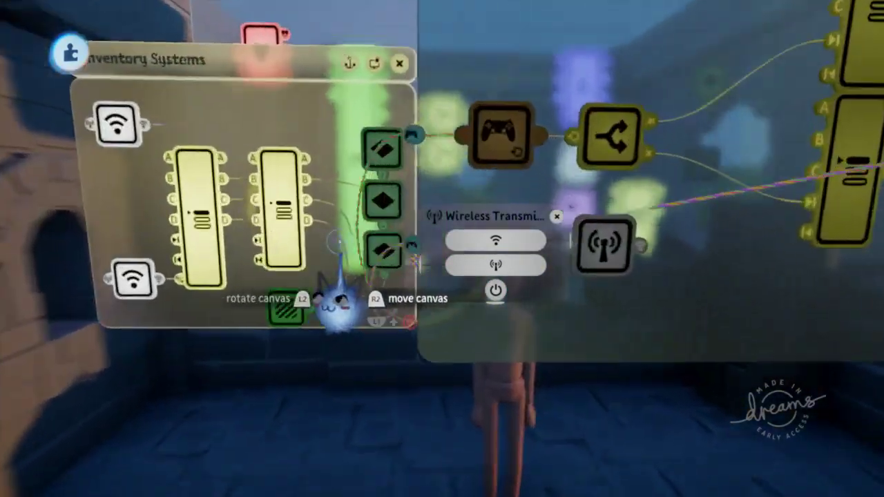